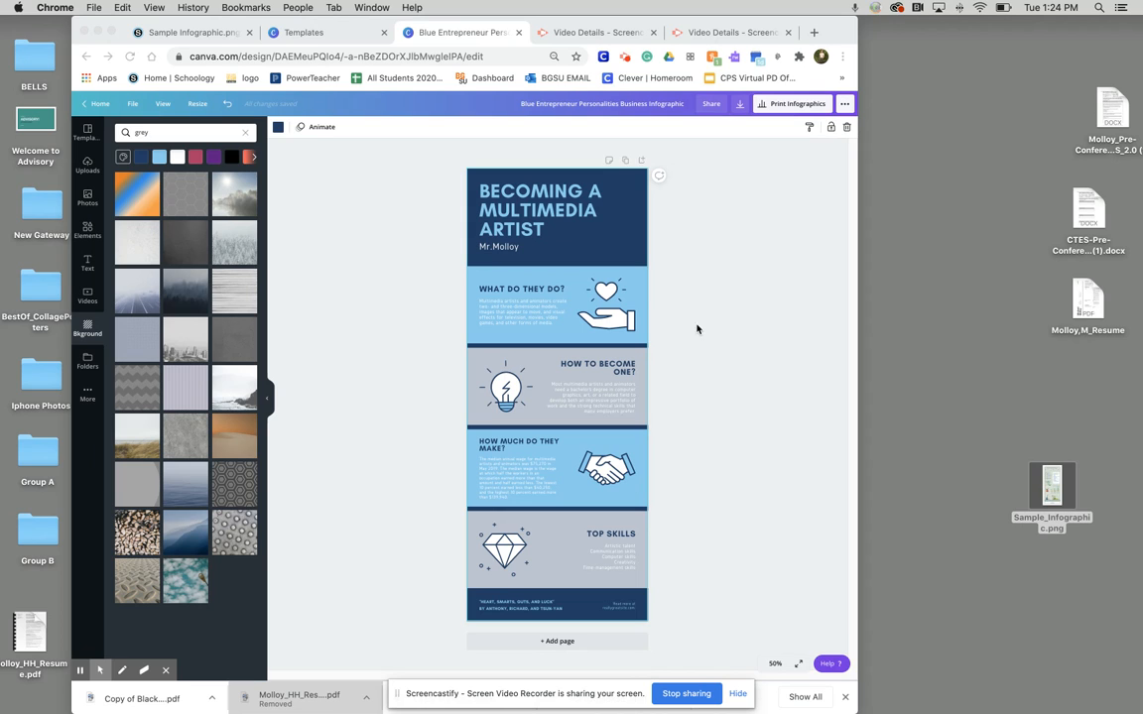
Delete the heart-and-hand icon from the "What do they do?" section of the infographic
{"action": "left_click", "coordinate": [633, 327]}
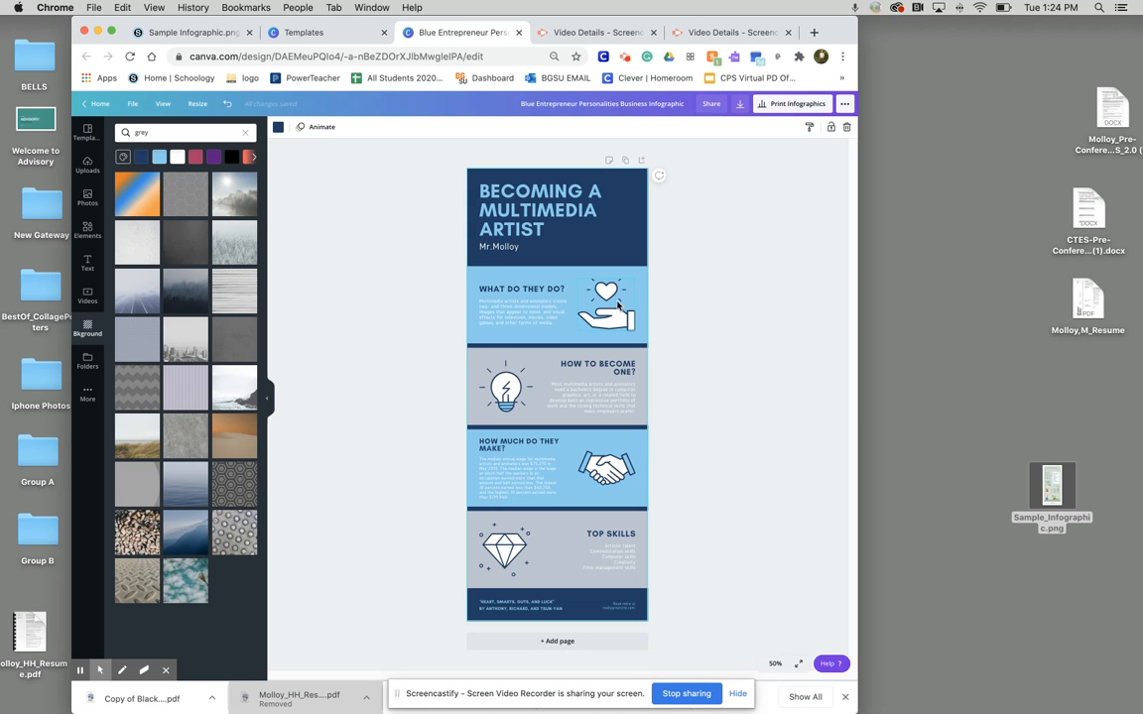
{"action": "left_click", "coordinate": [611, 292]}
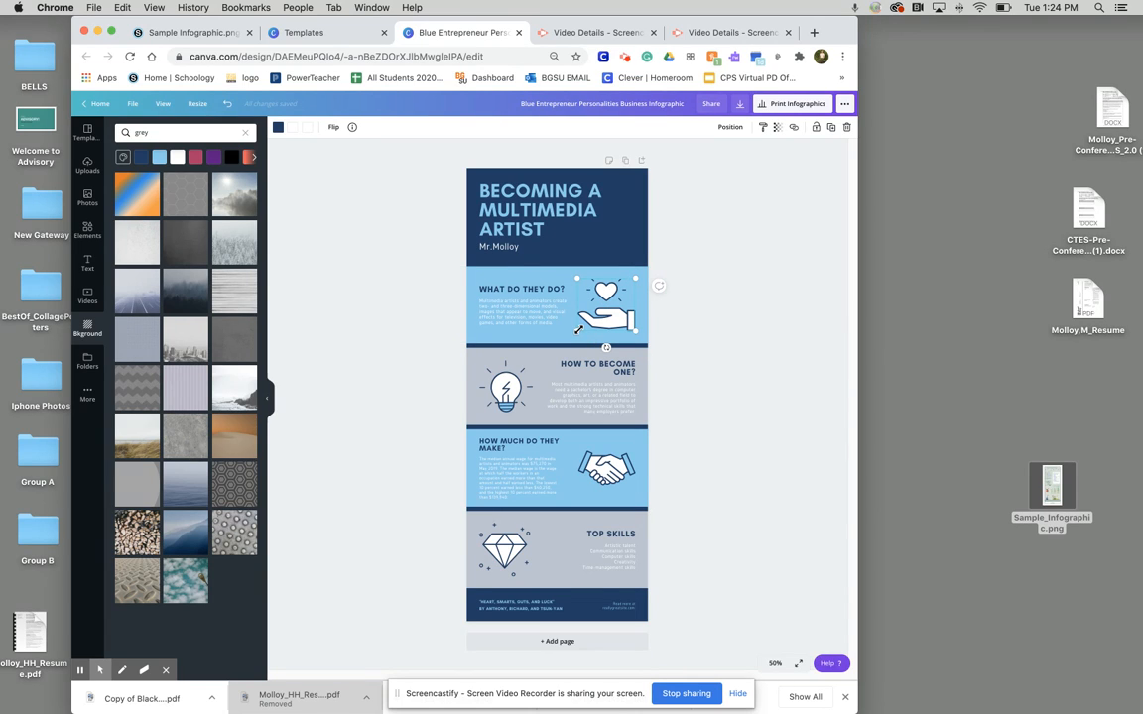
{"action": "key", "text": "Delete"}
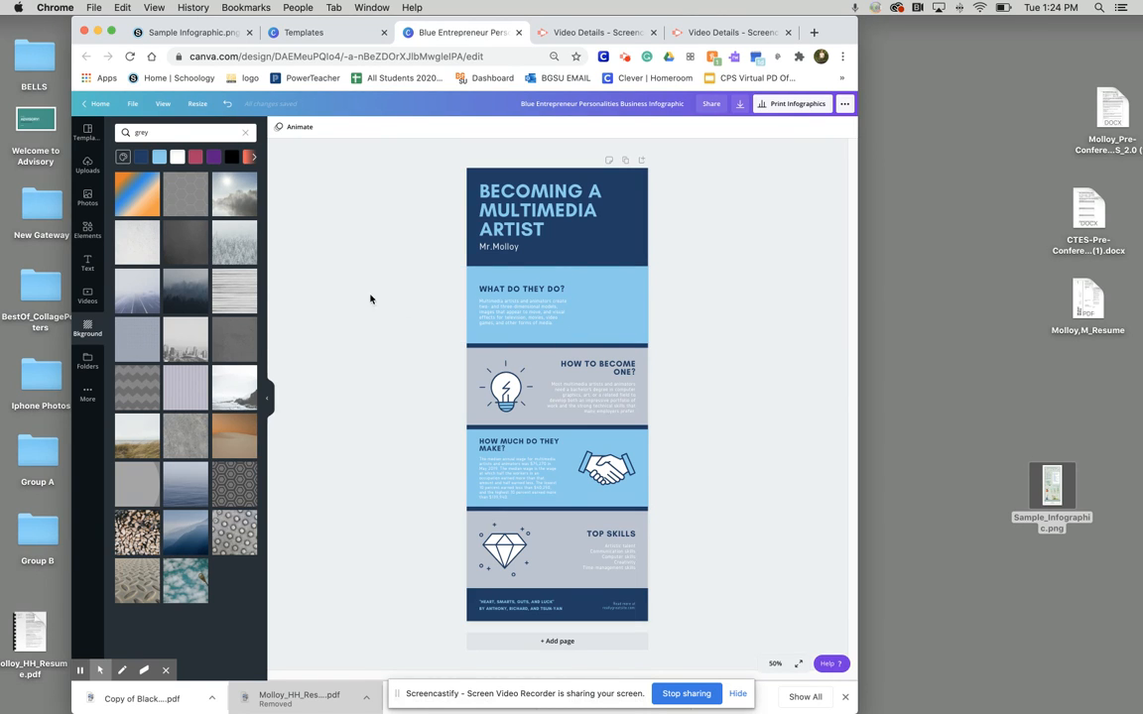
Search the graphic elements for "camera" instead of "computer"
{"action": "left_click", "coordinate": [89, 229]}
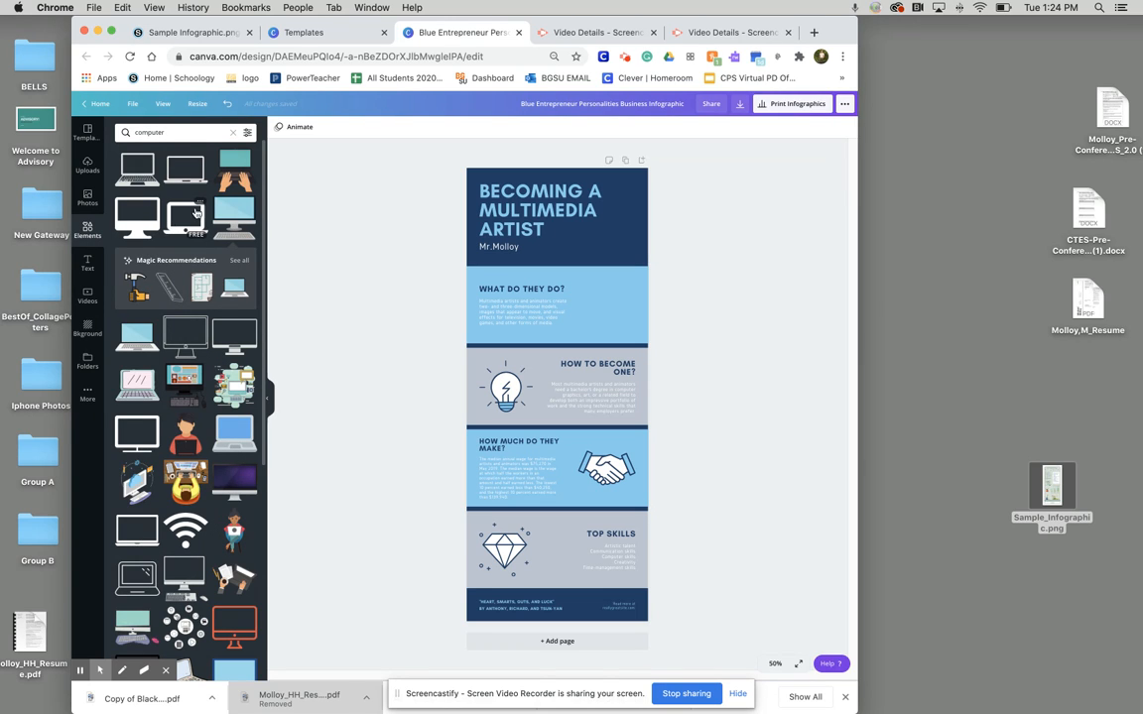
{"action": "scroll", "coordinate": [174, 169], "scroll_direction": "down", "scroll_amount": 2}
{"action": "left_click_drag", "start_coordinate": [178, 133], "coordinate": [107, 132]}
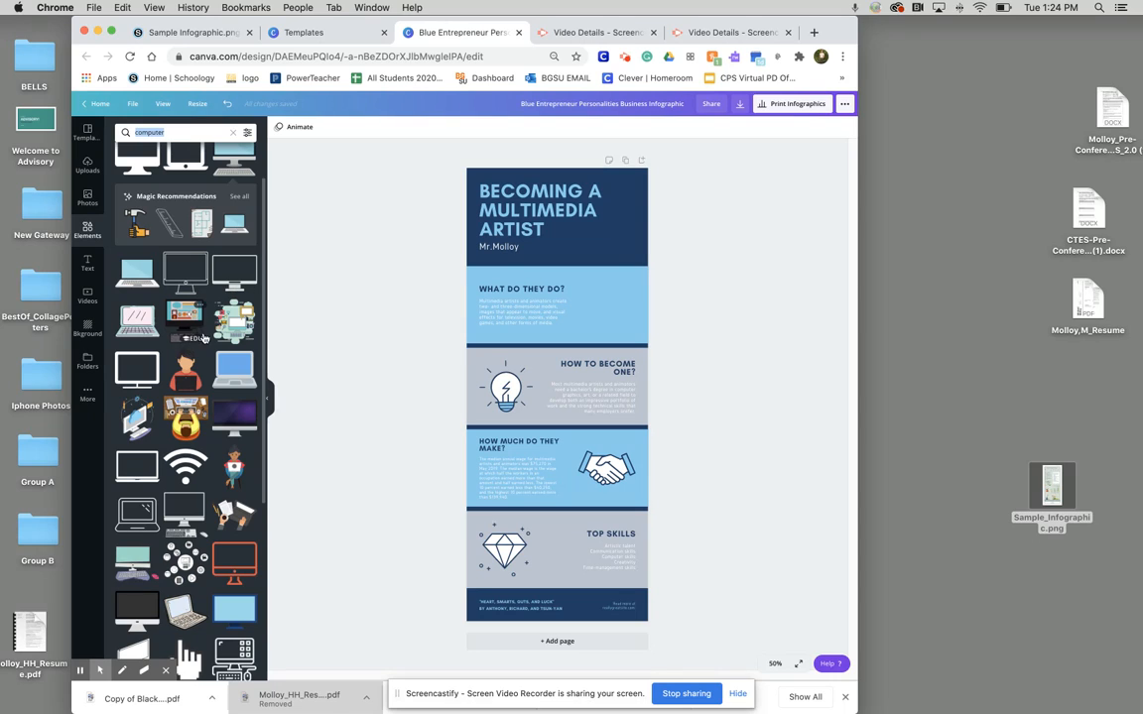
{"action": "scroll", "coordinate": [184, 239], "scroll_direction": "up", "scroll_amount": 2}
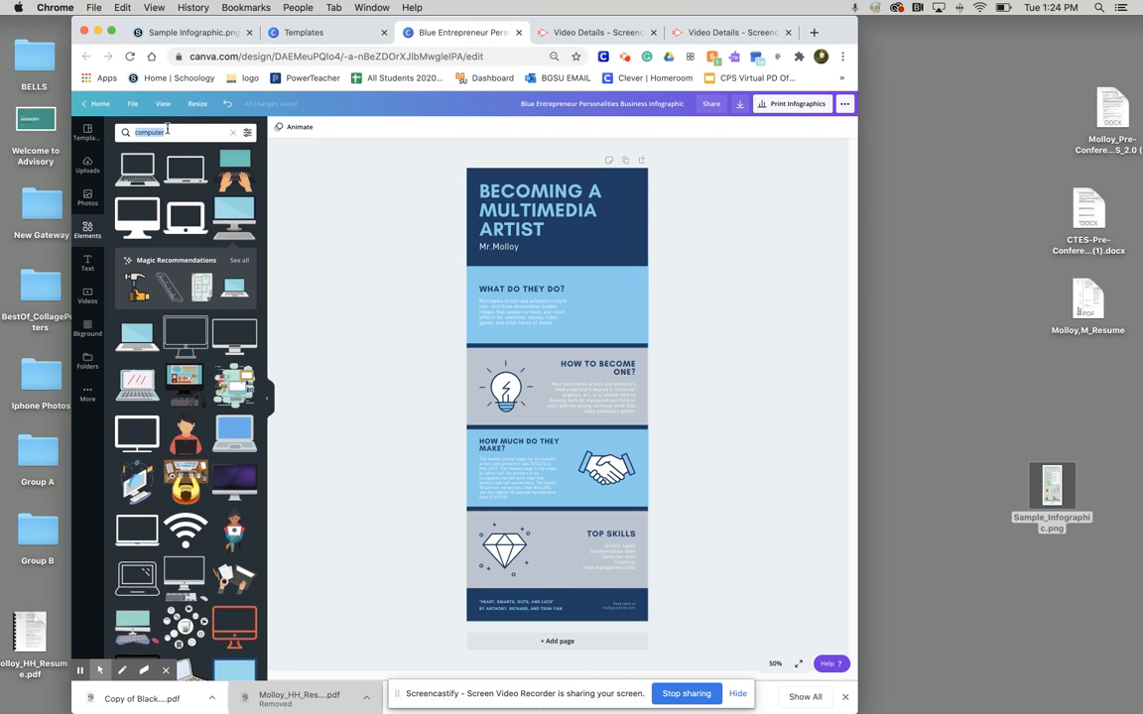
{"action": "type", "text": "c"}
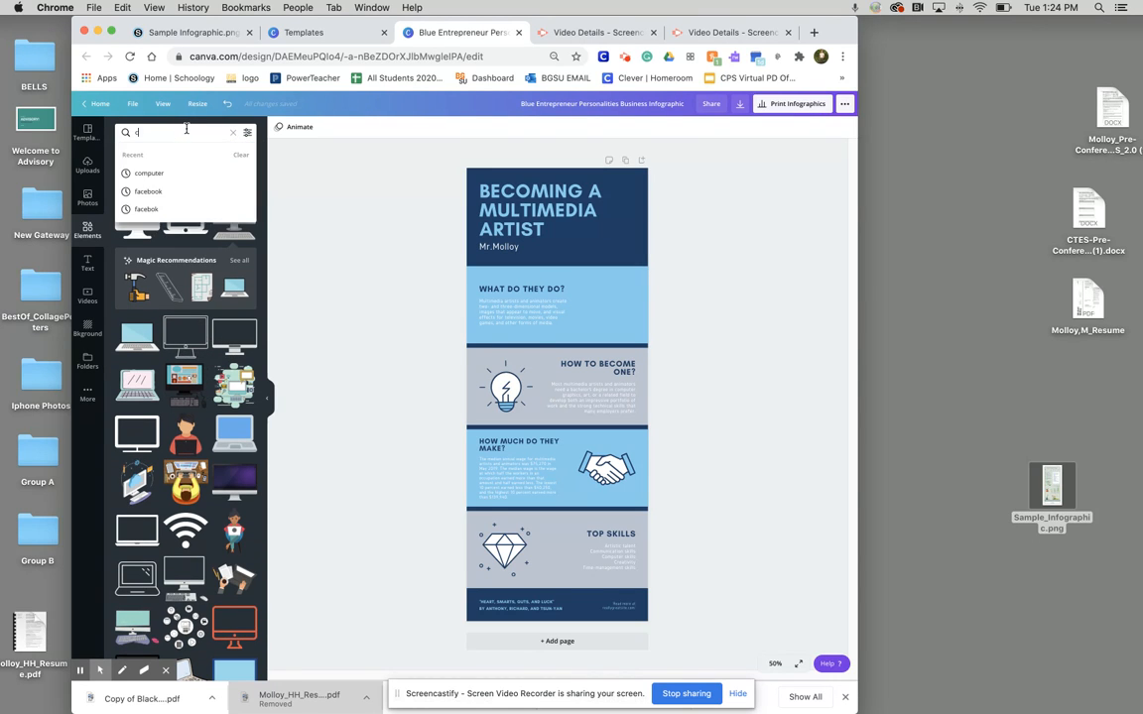
{"action": "type", "text": "amera"}
{"action": "key", "text": "Return"}
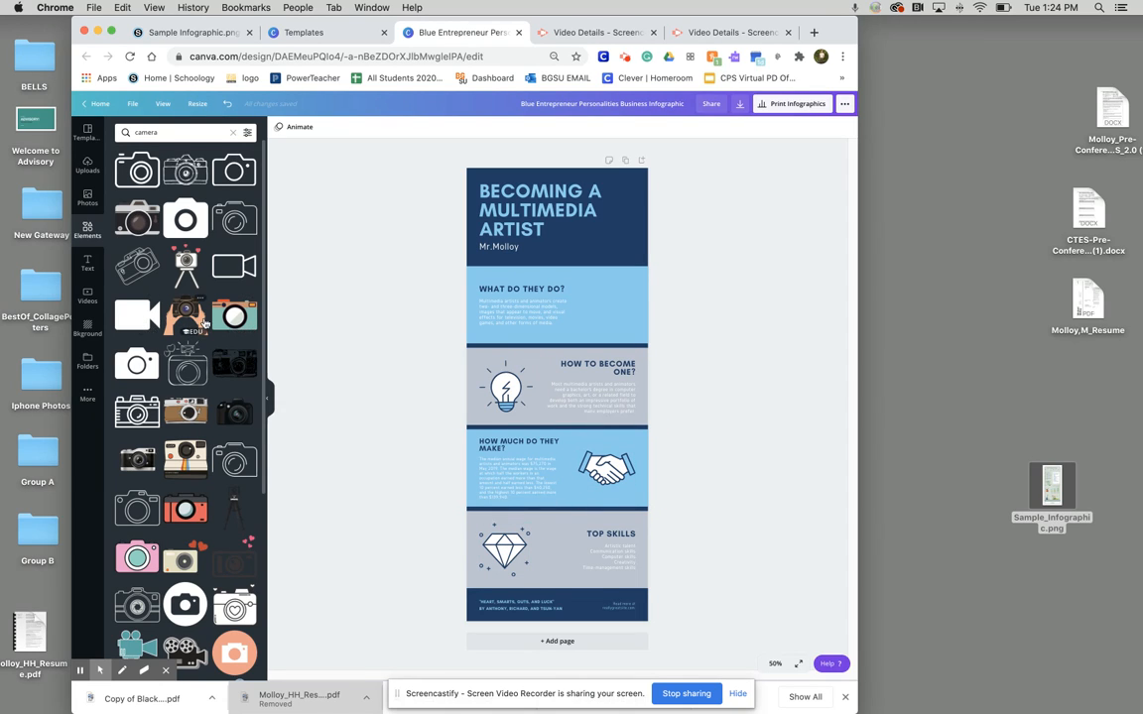
Add the simple outlined camera graphic beside the "What do they do?" text and shrink it slightly to fit the section
{"action": "scroll", "coordinate": [159, 176], "scroll_direction": "down", "scroll_amount": 1}
{"action": "scroll", "coordinate": [158, 176], "scroll_direction": "up", "scroll_amount": 1}
{"action": "left_click", "coordinate": [225, 178]}
{"action": "left_click_drag", "start_coordinate": [559, 385], "coordinate": [587, 287]}
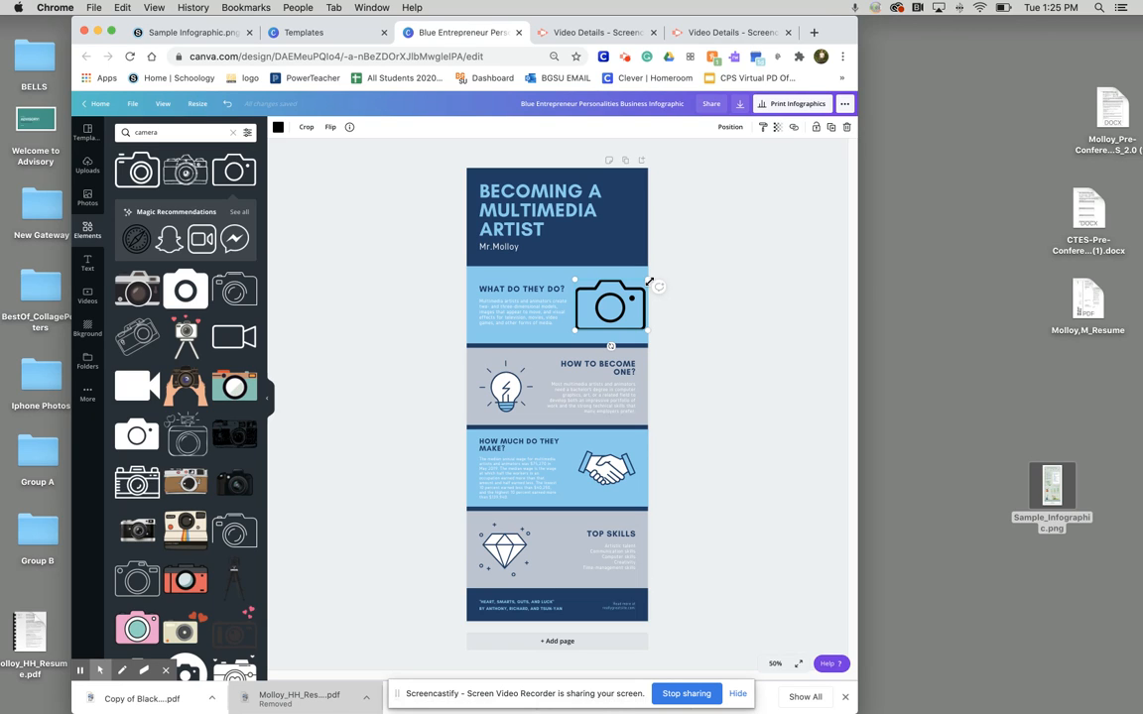
{"action": "mouse_move", "coordinate": [650, 281]}
{"action": "left_mouse_down"}
{"action": "mouse_move", "coordinate": [655, 264]}
{"action": "mouse_move", "coordinate": [632, 280]}
{"action": "mouse_move", "coordinate": [684, 224]}
{"action": "mouse_move", "coordinate": [631, 290]}
{"action": "left_mouse_up"}
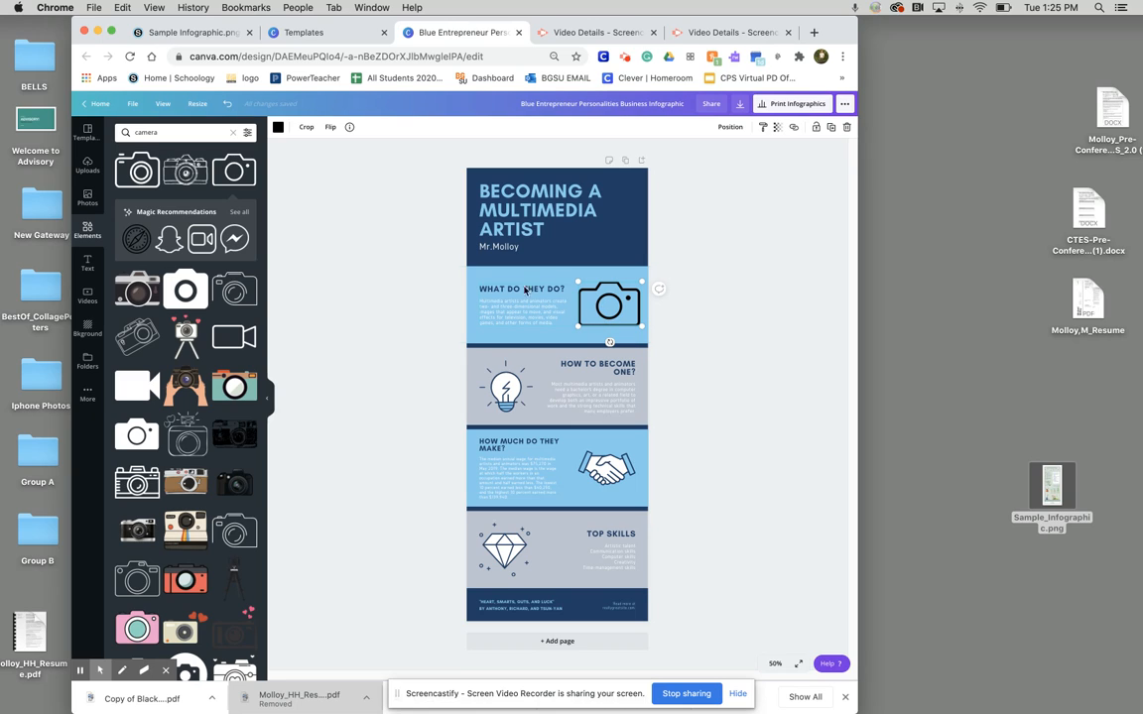
{"action": "left_click", "coordinate": [674, 320]}
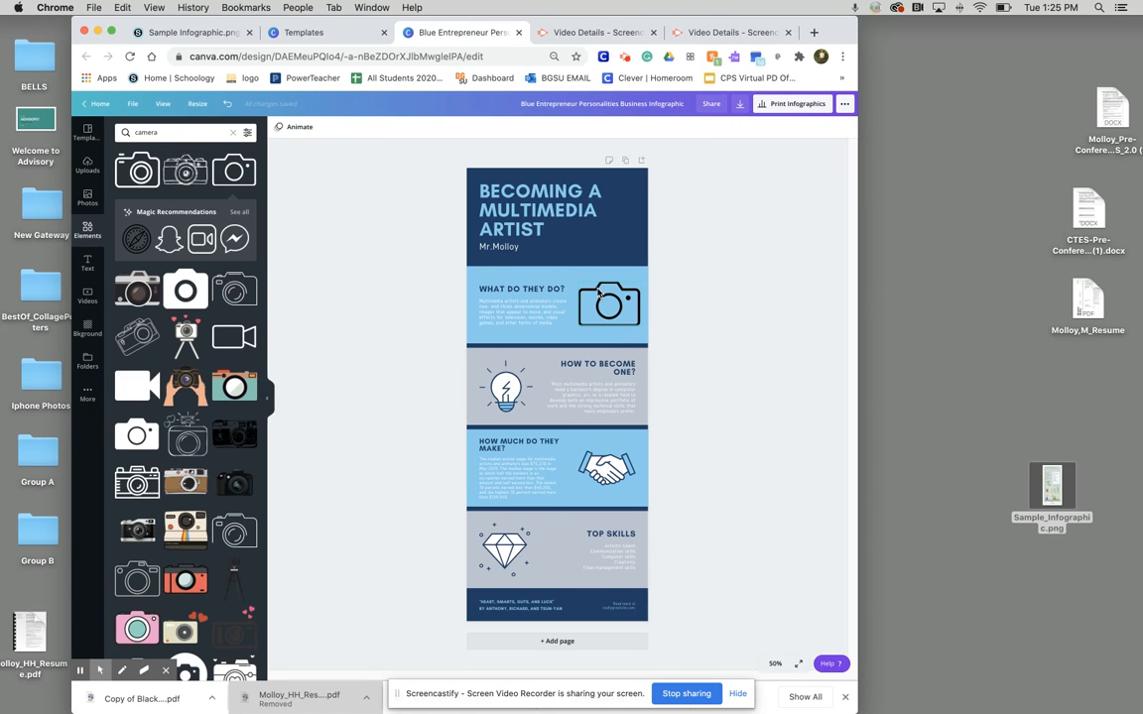
Recolor the camera graphic white using the document colors
{"action": "left_click", "coordinate": [598, 293]}
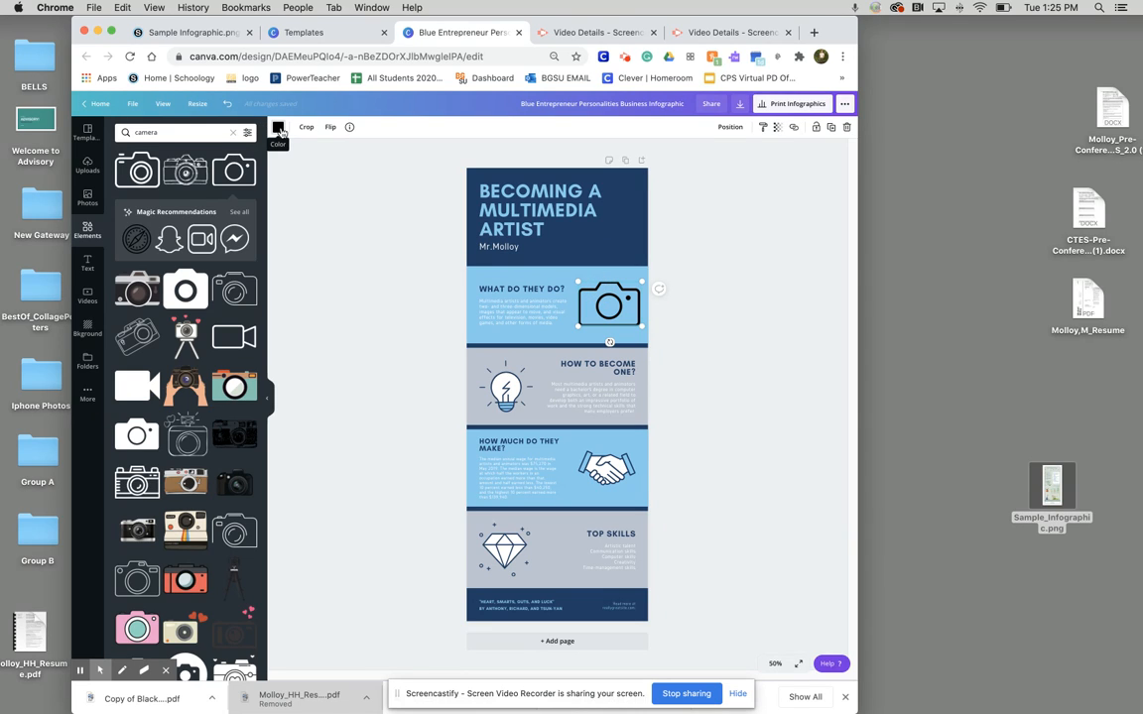
{"action": "left_click", "coordinate": [280, 131]}
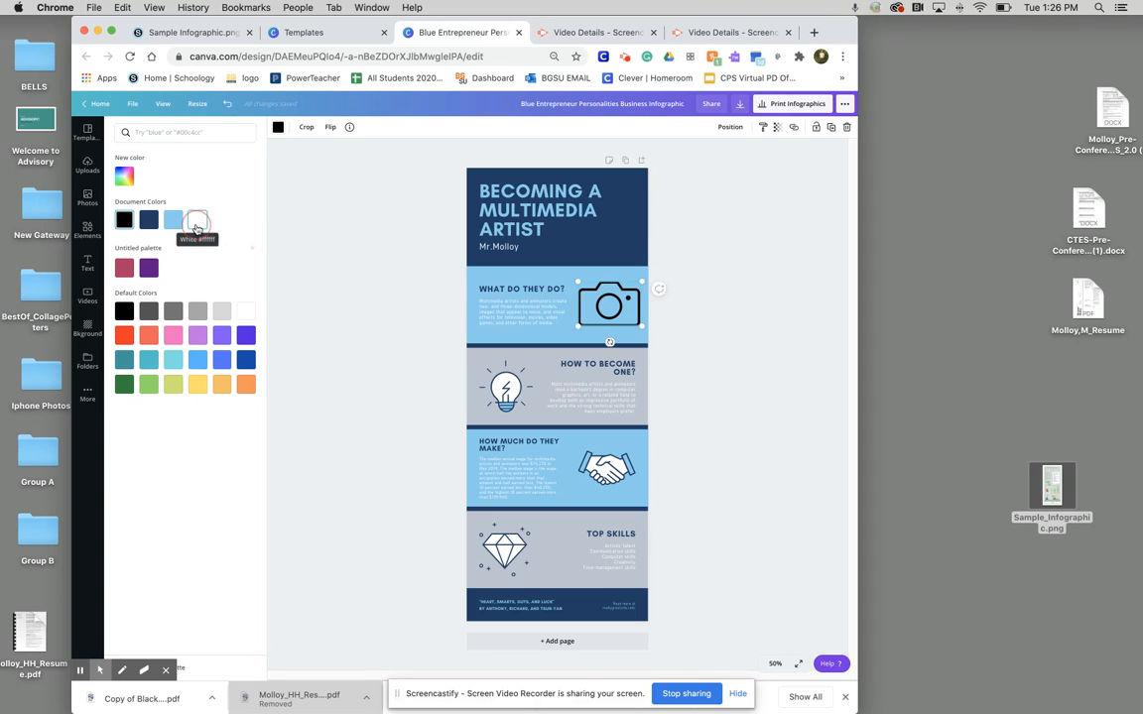
{"action": "left_click", "coordinate": [197, 225]}
{"action": "left_click", "coordinate": [390, 240]}
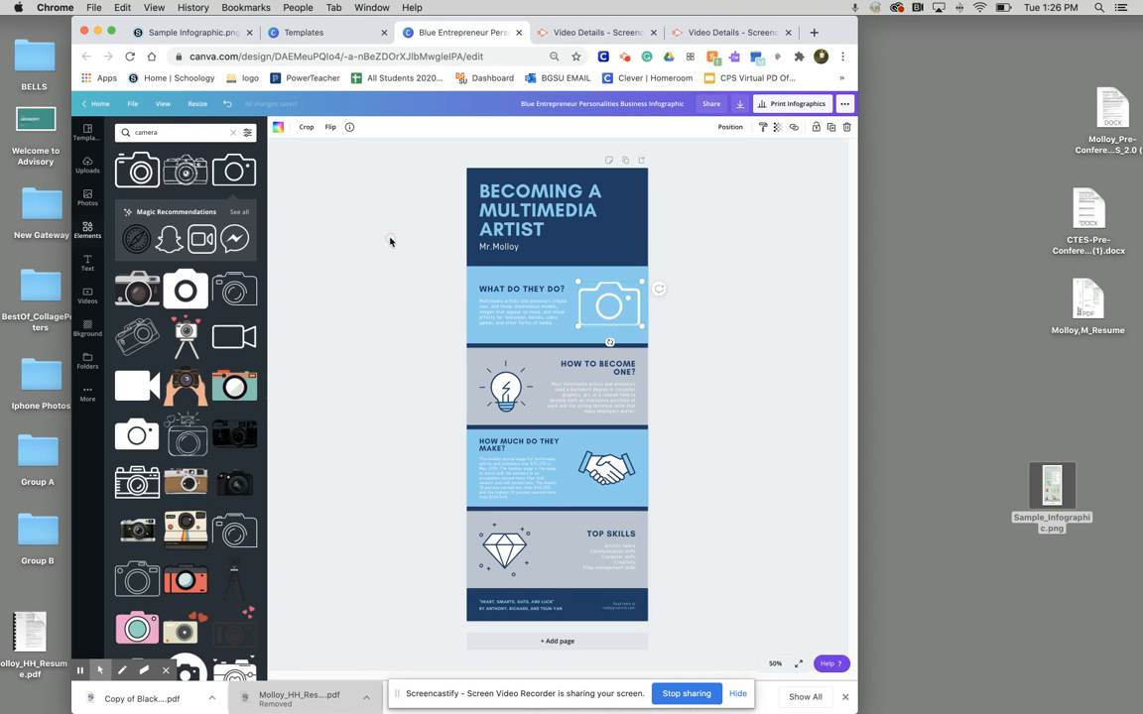
{"action": "left_click", "coordinate": [681, 322]}
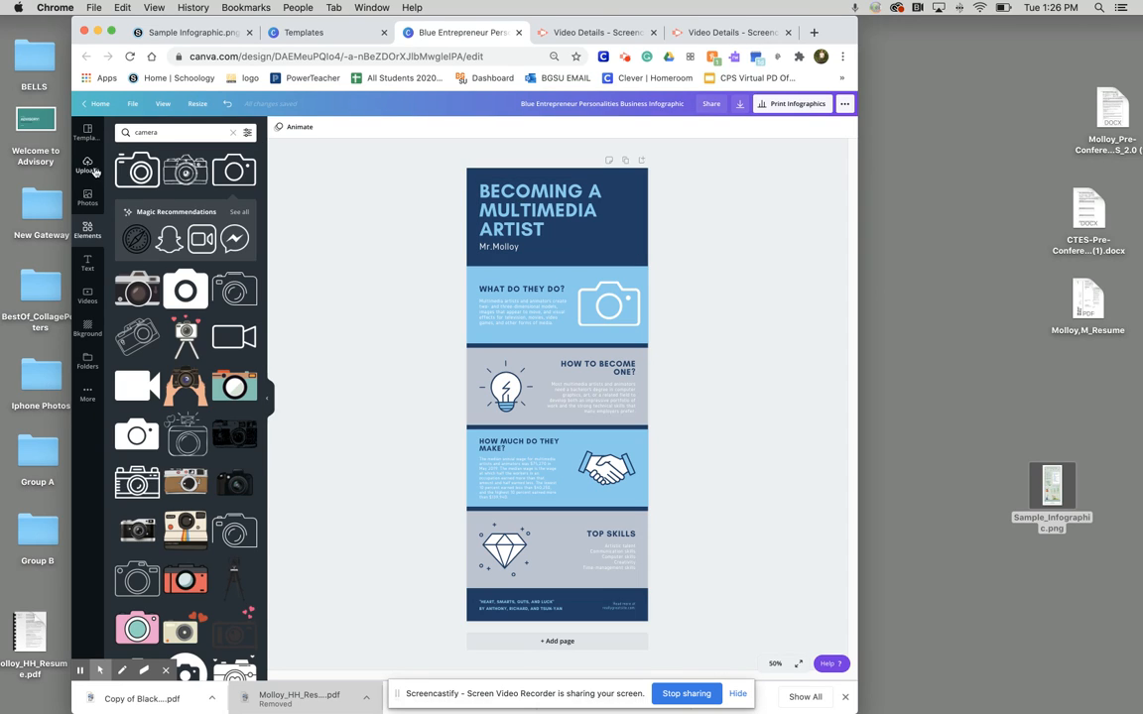
Browse the stock photos for camera and narrow them to the suggested "Photographer" topic
{"action": "left_click", "coordinate": [88, 198]}
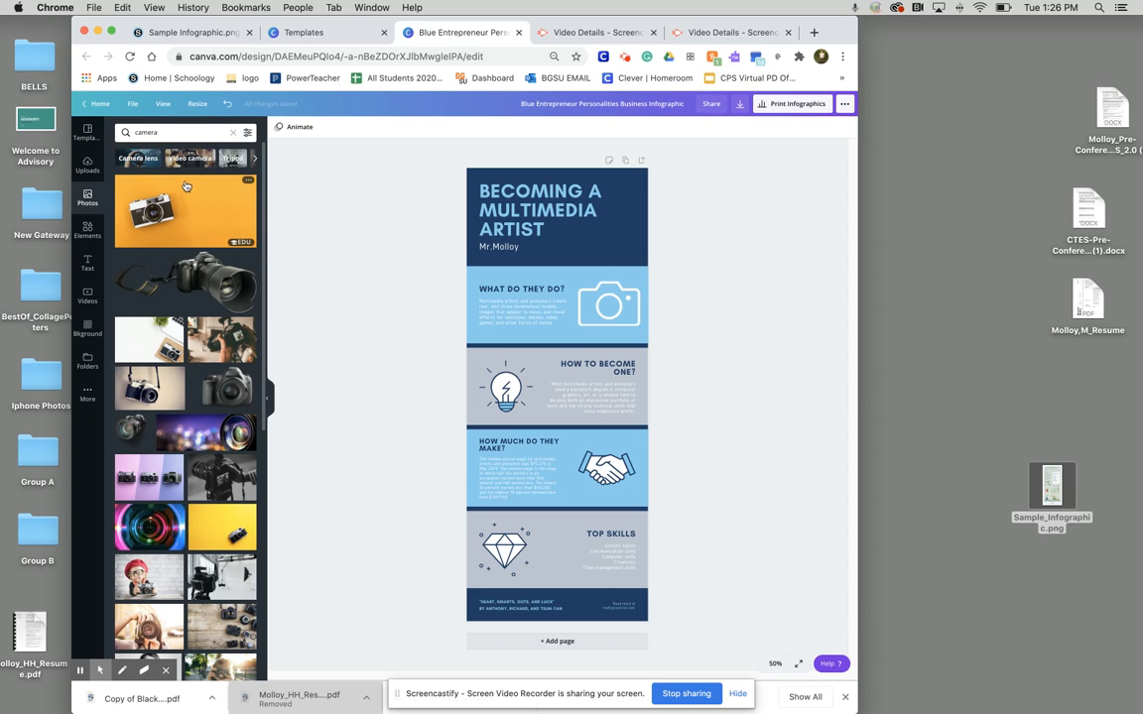
{"action": "left_click", "coordinate": [254, 158]}
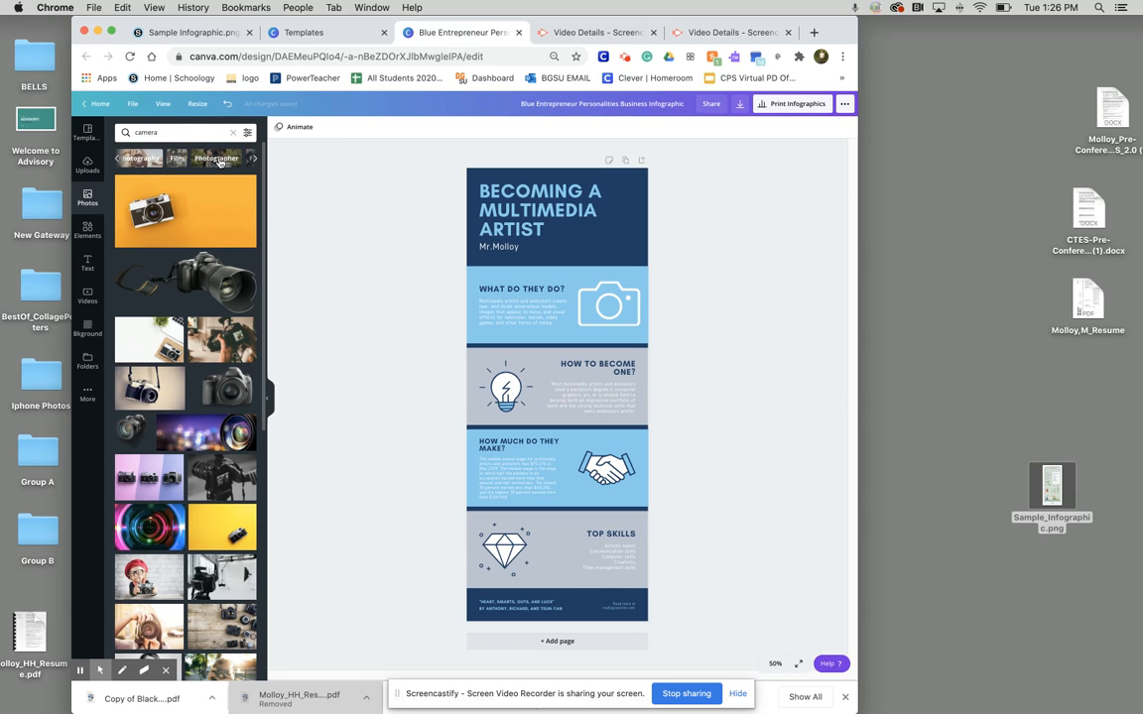
{"action": "left_click", "coordinate": [219, 160]}
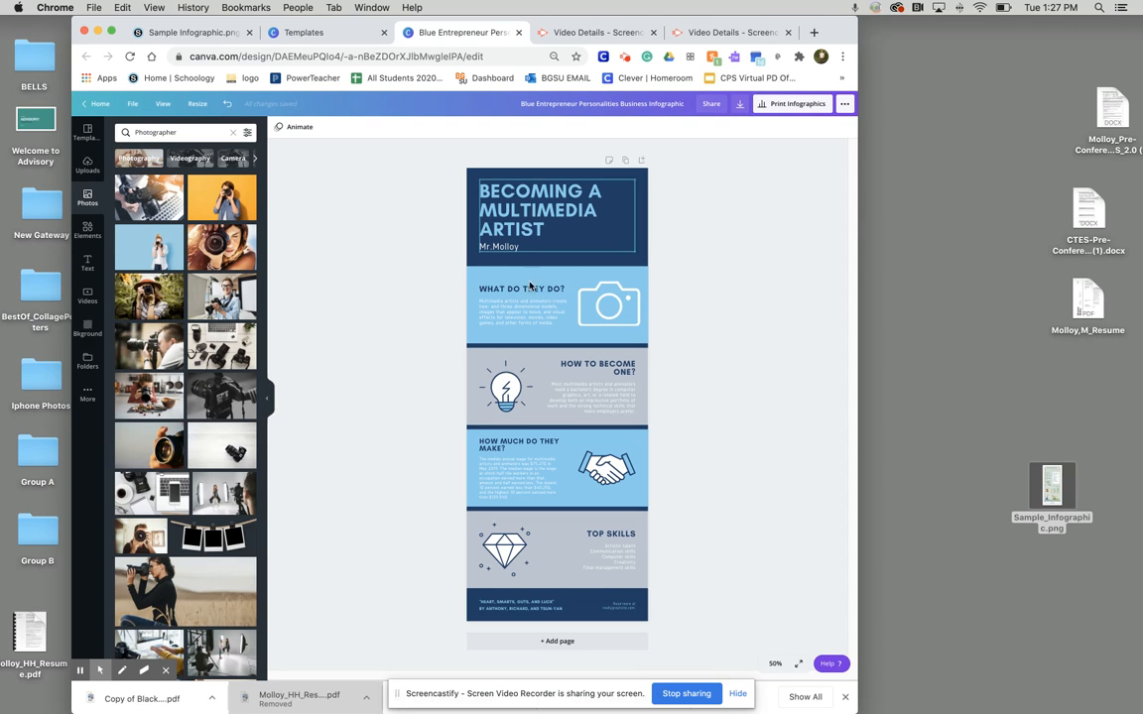
Add the photo of the woman with a camera on a light blue background and enlarge it to cover the infographic's header
{"action": "left_click", "coordinate": [142, 257]}
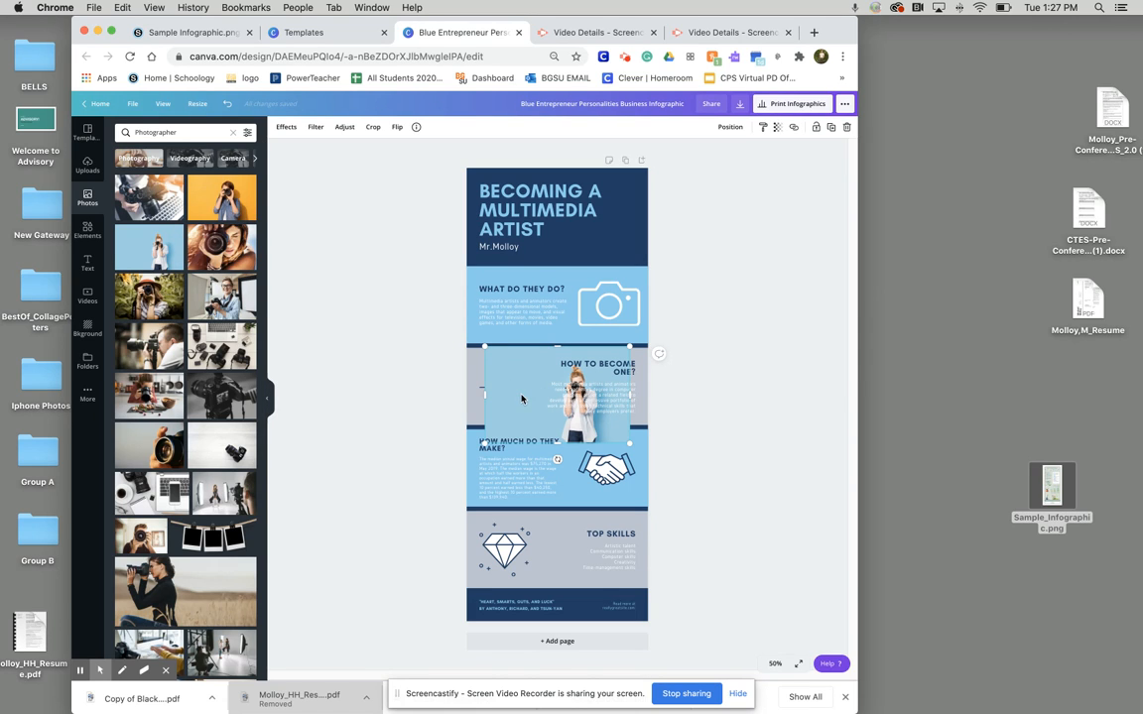
{"action": "left_click_drag", "start_coordinate": [523, 379], "coordinate": [502, 213]}
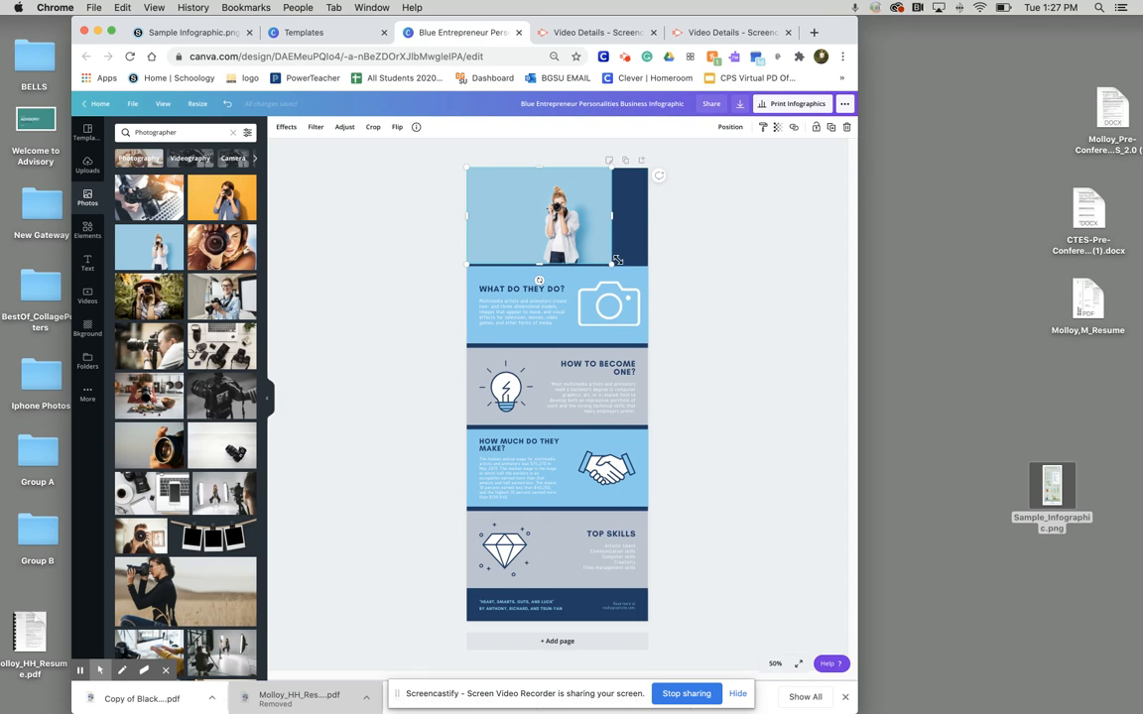
{"action": "mouse_move", "coordinate": [612, 264]}
{"action": "left_mouse_down"}
{"action": "mouse_move", "coordinate": [655, 282]}
{"action": "mouse_move", "coordinate": [605, 257]}
{"action": "left_mouse_up"}
{"action": "left_click_drag", "start_coordinate": [468, 168], "coordinate": [467, 157]}
{"action": "left_click", "coordinate": [685, 239]}
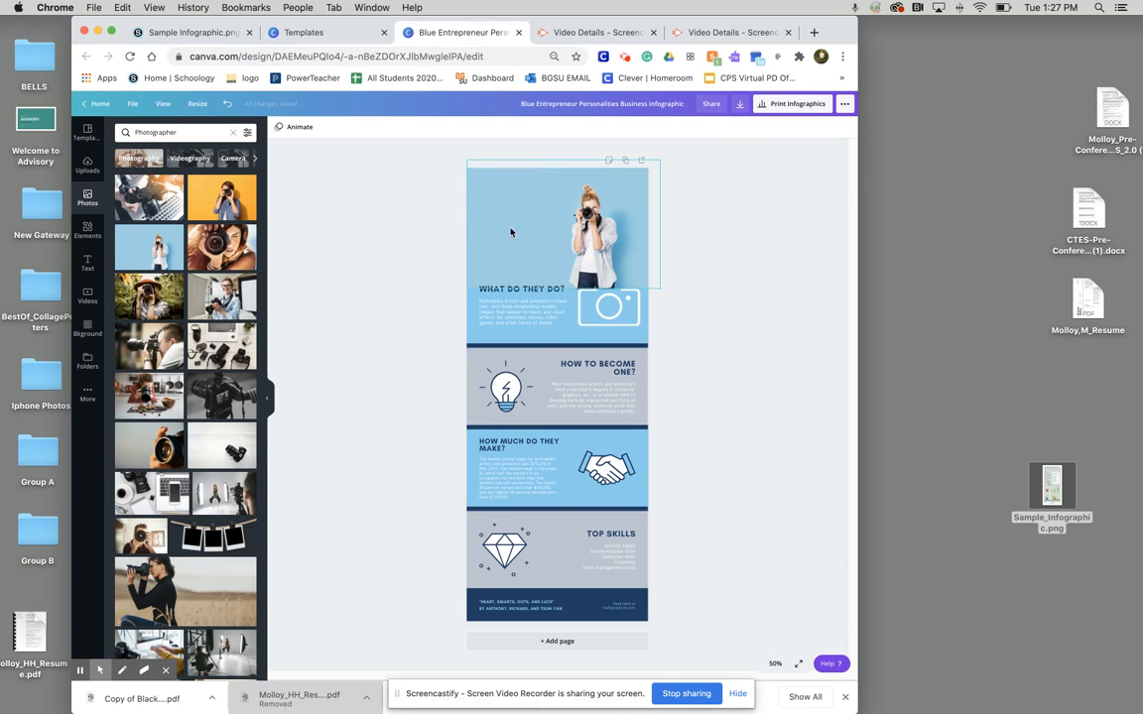
{"action": "left_click_drag", "start_coordinate": [500, 214], "coordinate": [567, 206]}
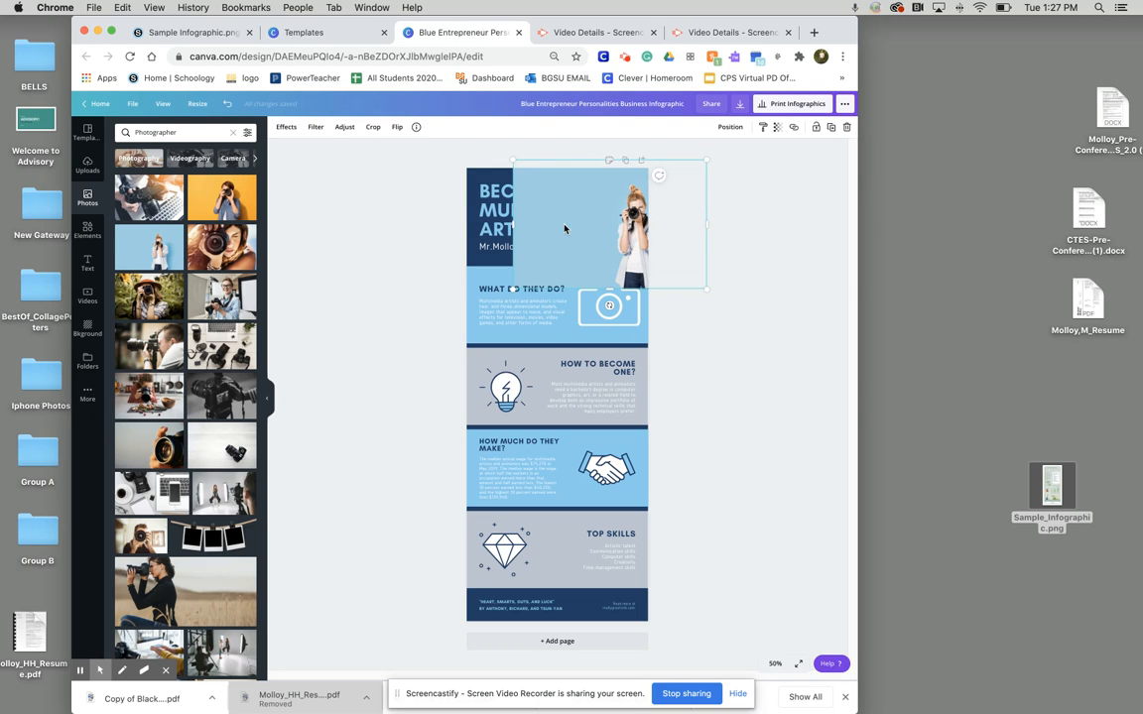
{"action": "left_click_drag", "start_coordinate": [570, 244], "coordinate": [525, 247]}
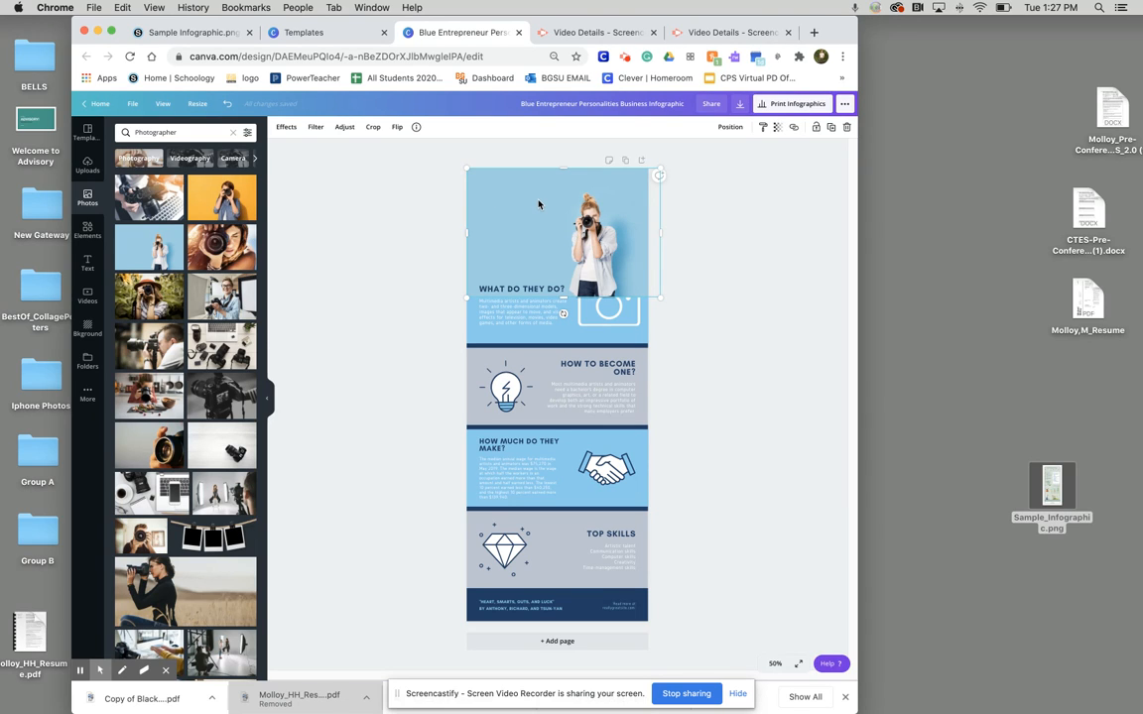
Send the header photo backward in the layer order until it sits behind the title text and the "What do they do?" section
{"action": "right_click", "coordinate": [539, 204]}
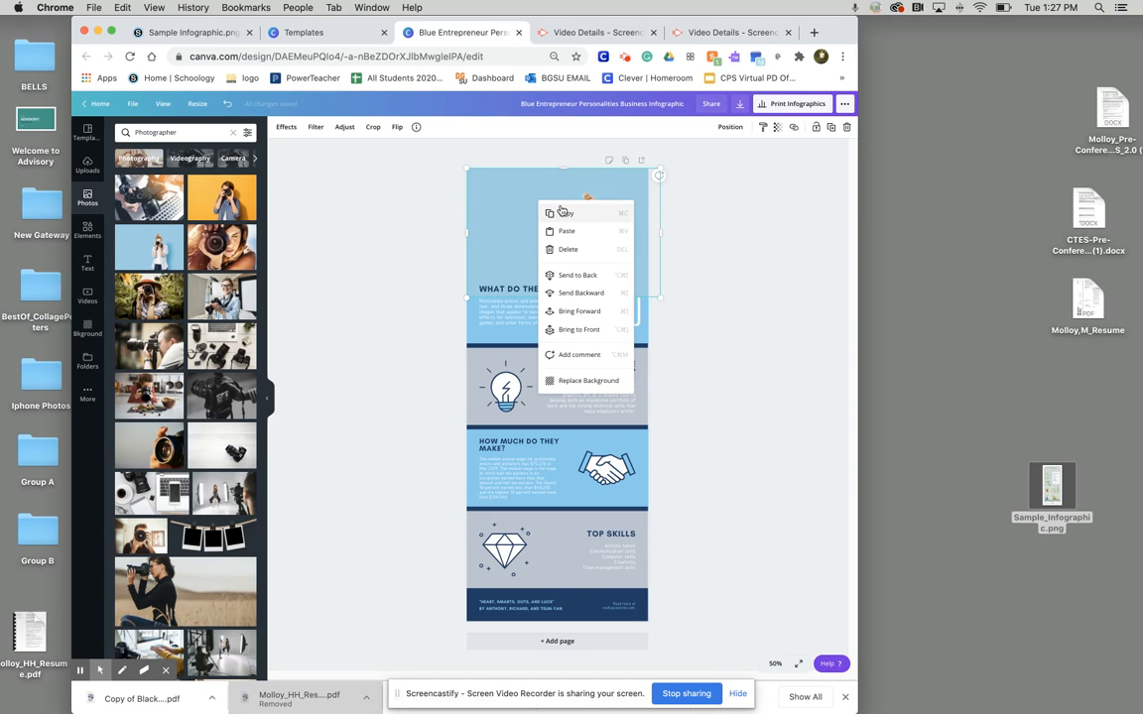
{"action": "left_click", "coordinate": [581, 293]}
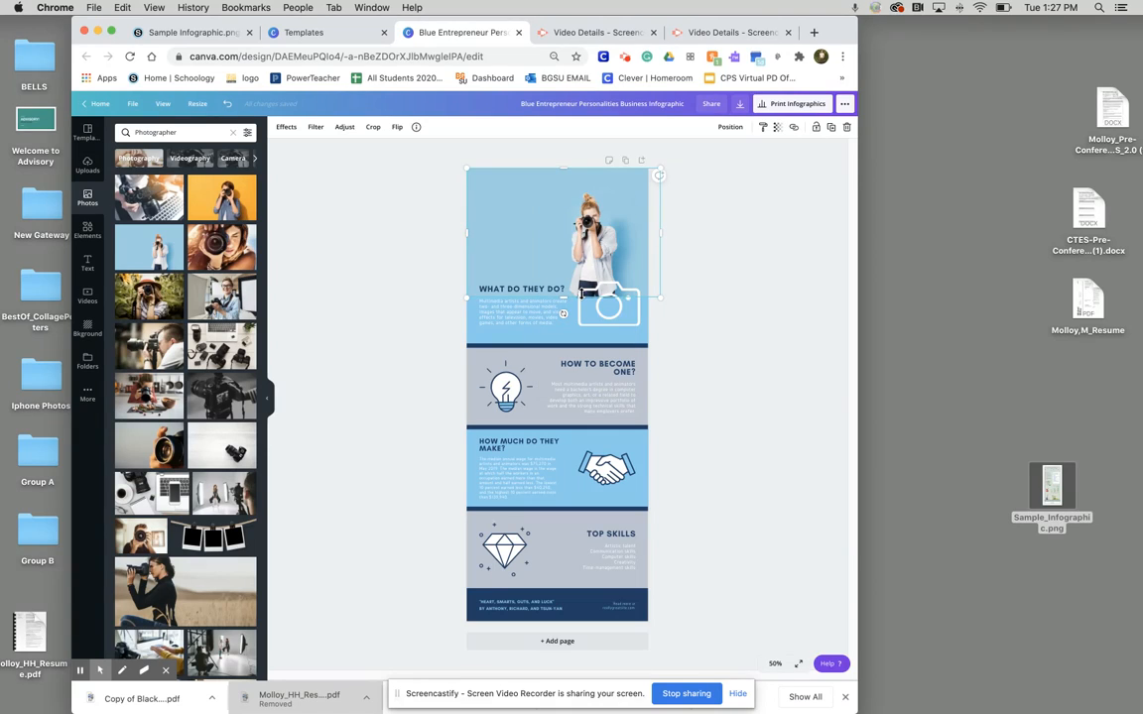
{"action": "right_click", "coordinate": [536, 246]}
{"action": "left_click", "coordinate": [582, 335]}
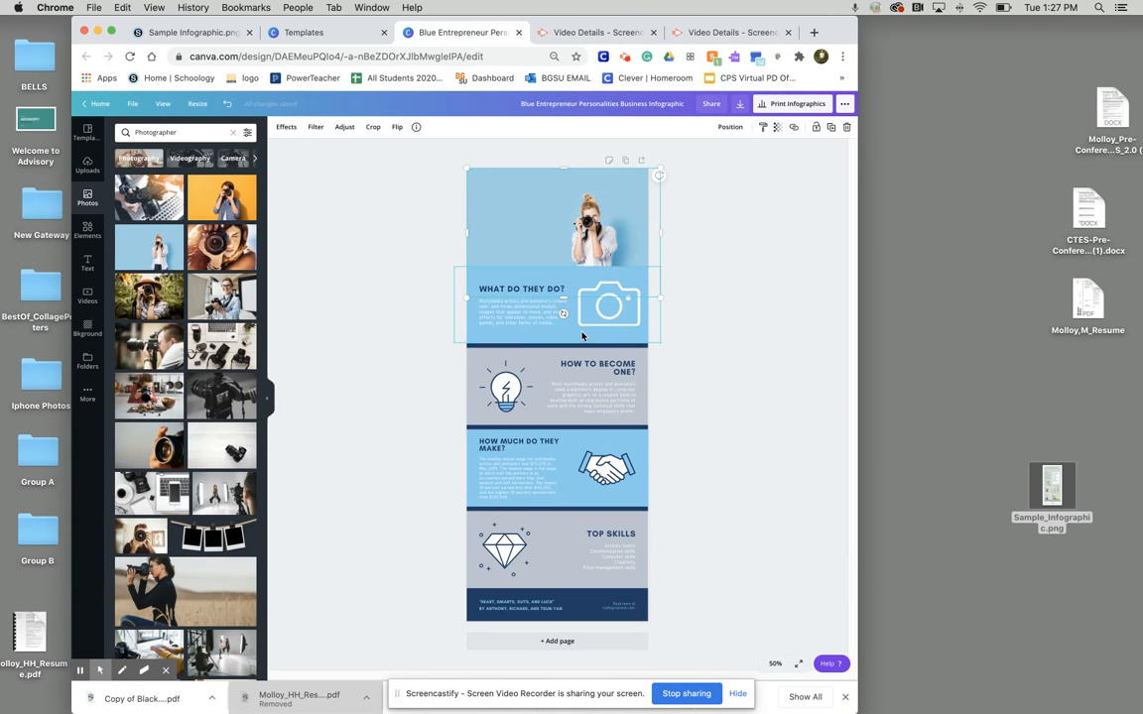
{"action": "right_click", "coordinate": [528, 223]}
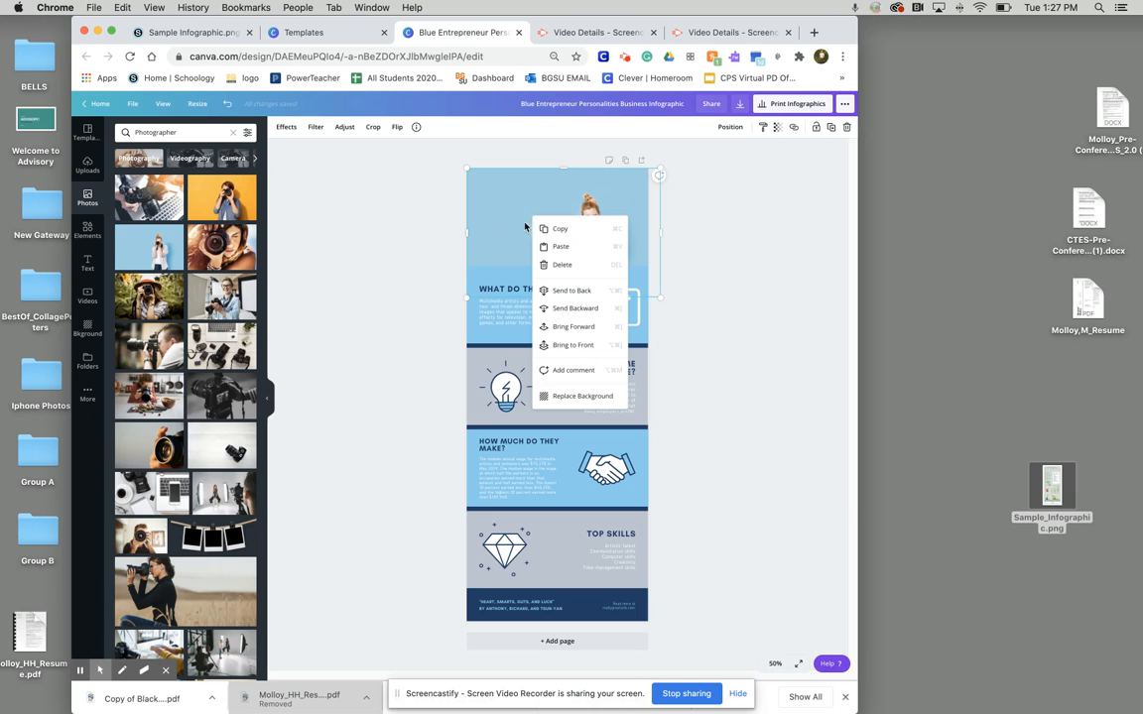
{"action": "left_click", "coordinate": [585, 314]}
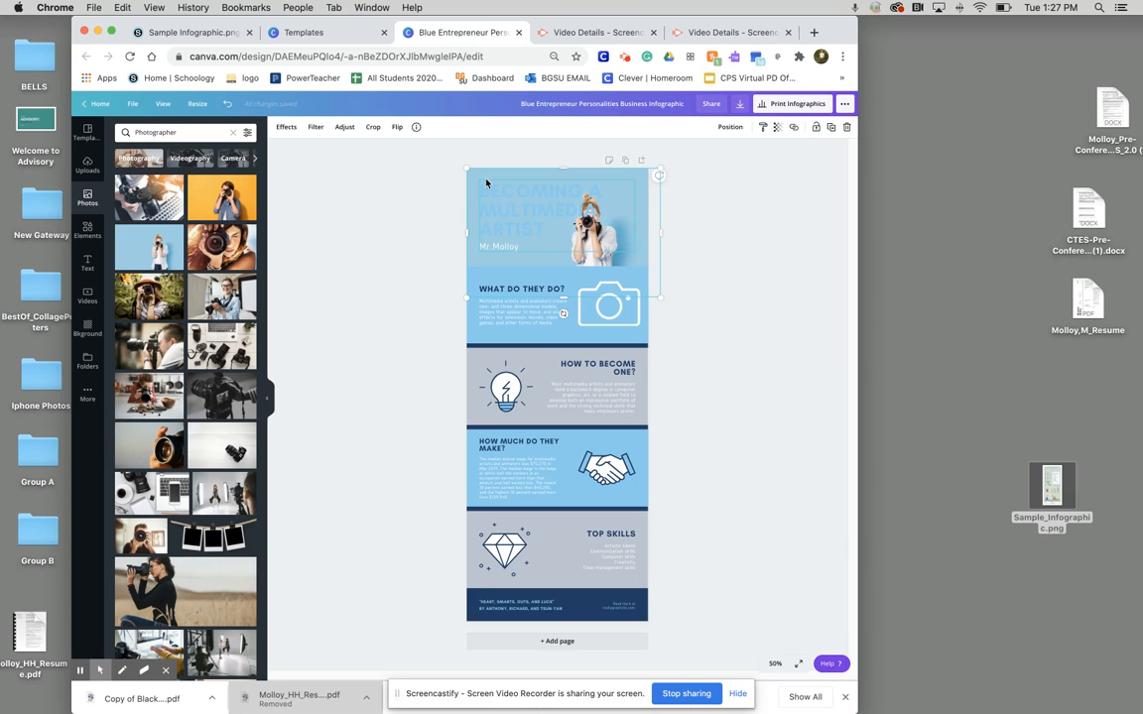
Change the text color of the title "Becoming a Multimedia Artist" to white
{"action": "left_click", "coordinate": [492, 200]}
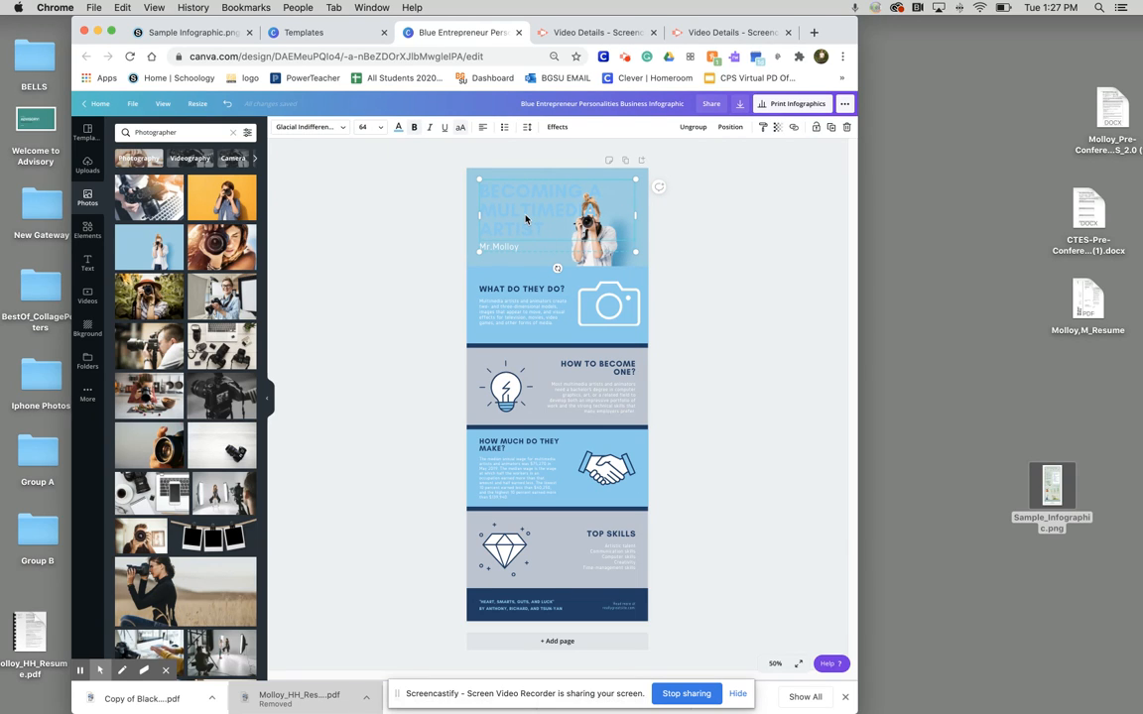
{"action": "left_click", "coordinate": [439, 202]}
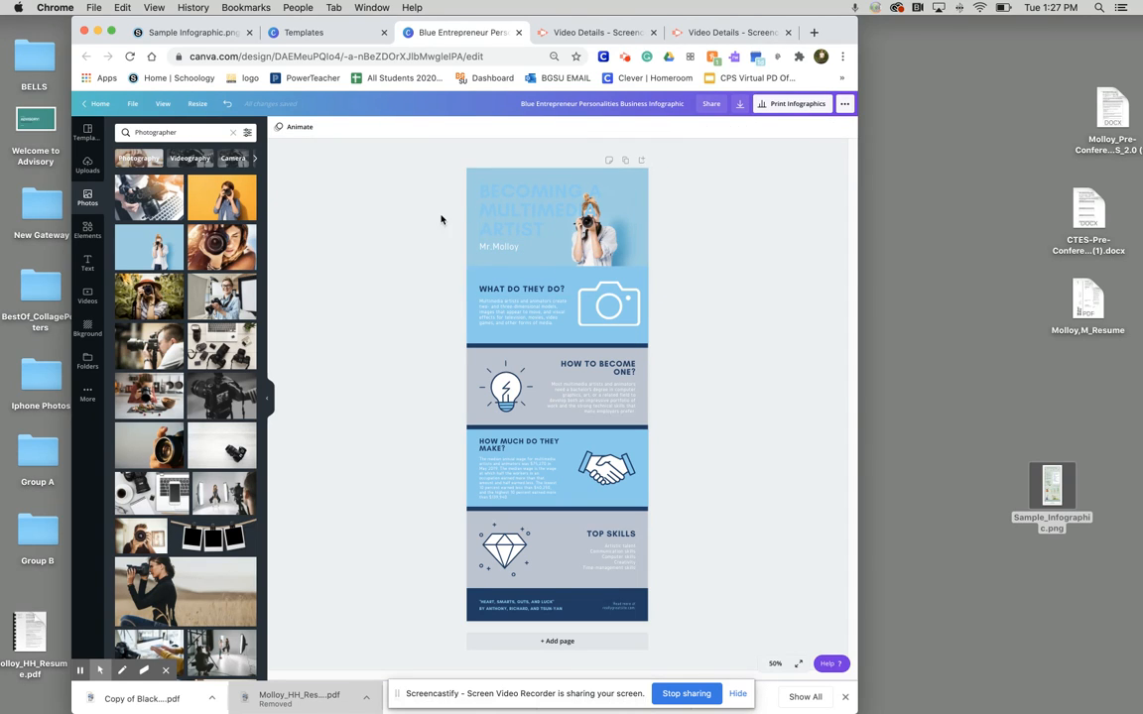
{"action": "left_click", "coordinate": [492, 197]}
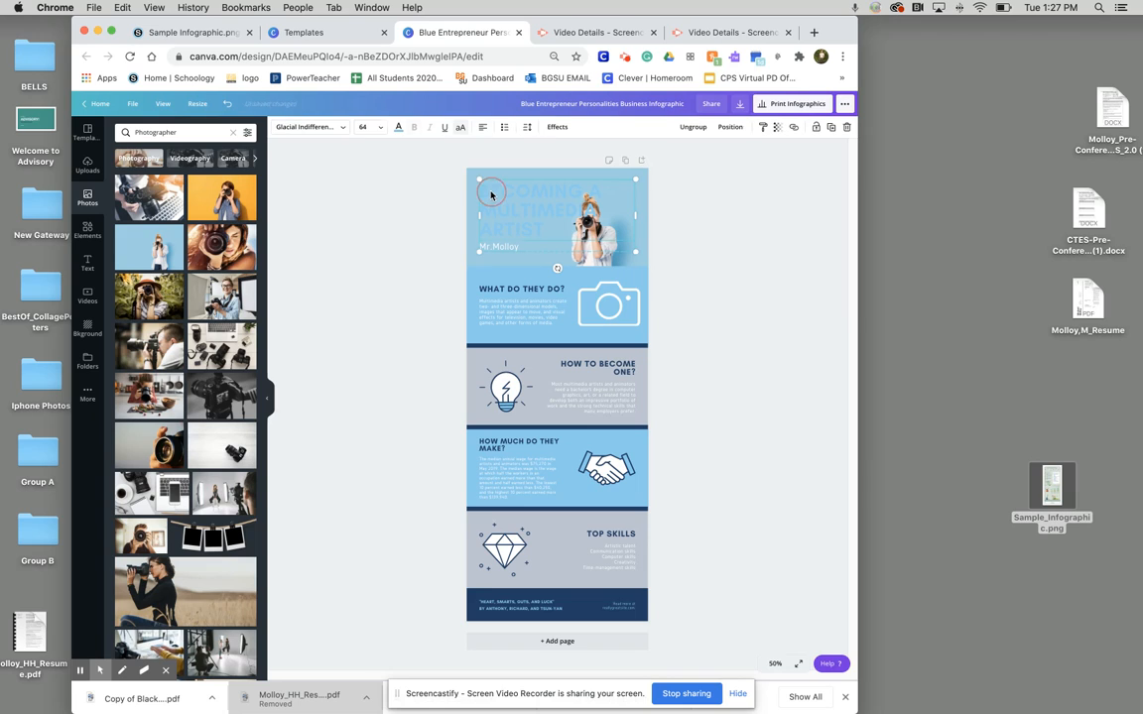
{"action": "left_click_drag", "start_coordinate": [546, 229], "coordinate": [407, 178]}
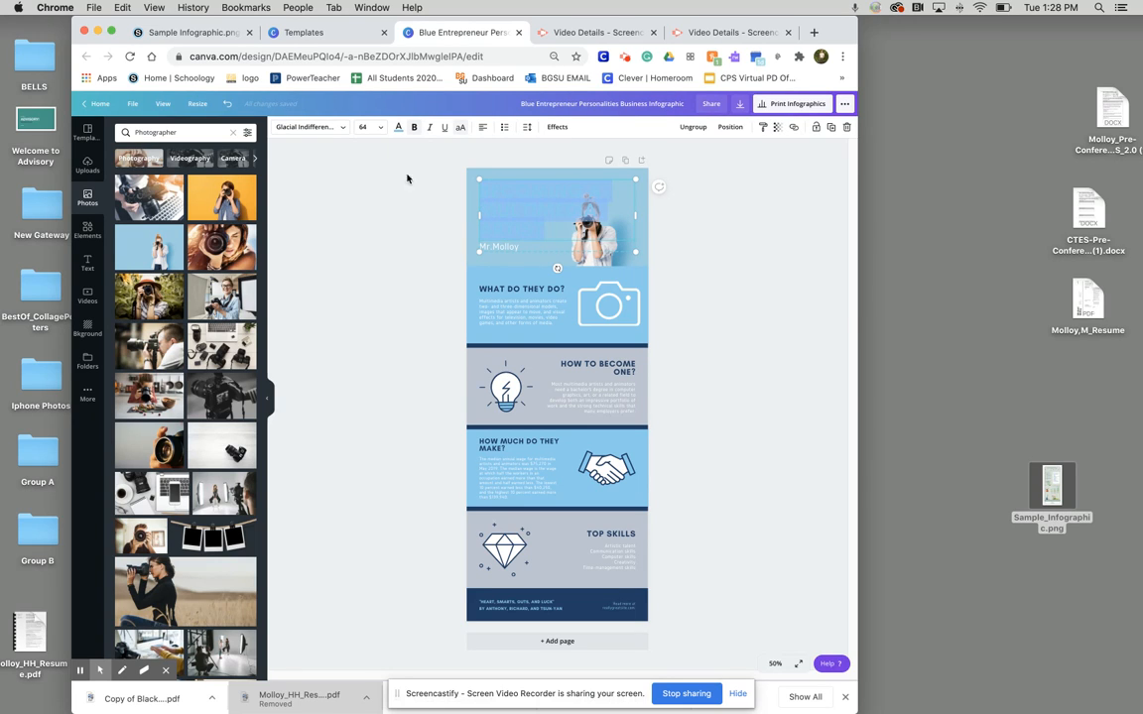
{"action": "left_click", "coordinate": [398, 127]}
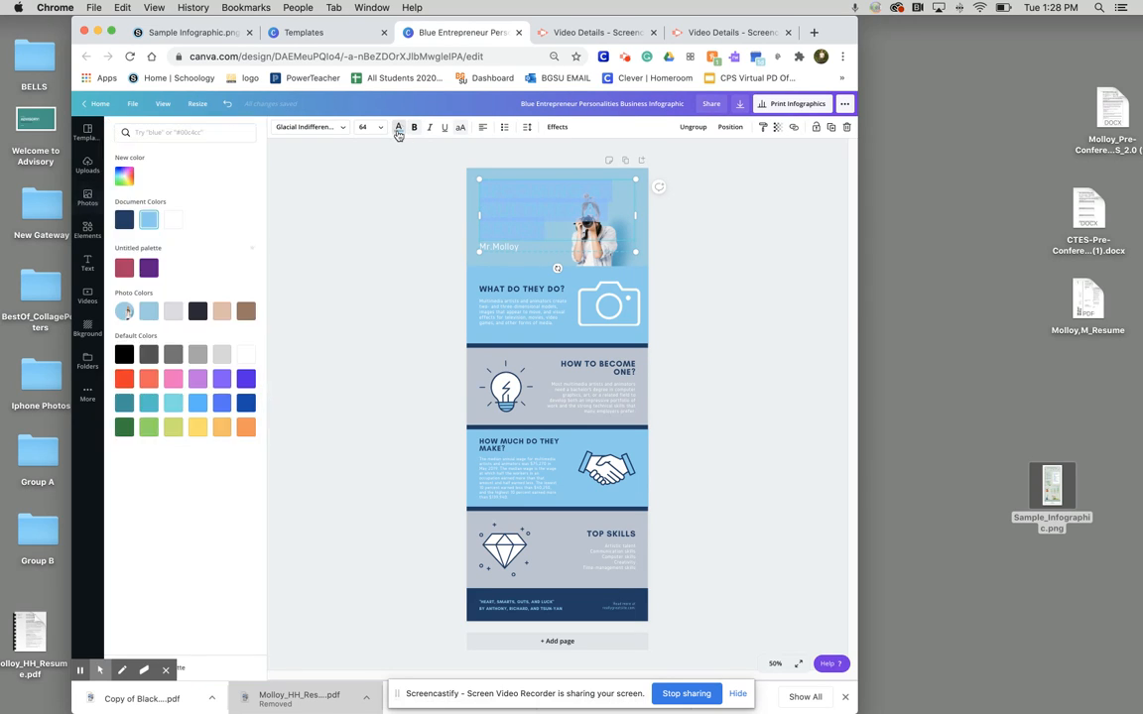
{"action": "left_click", "coordinate": [173, 222]}
{"action": "left_click", "coordinate": [338, 238]}
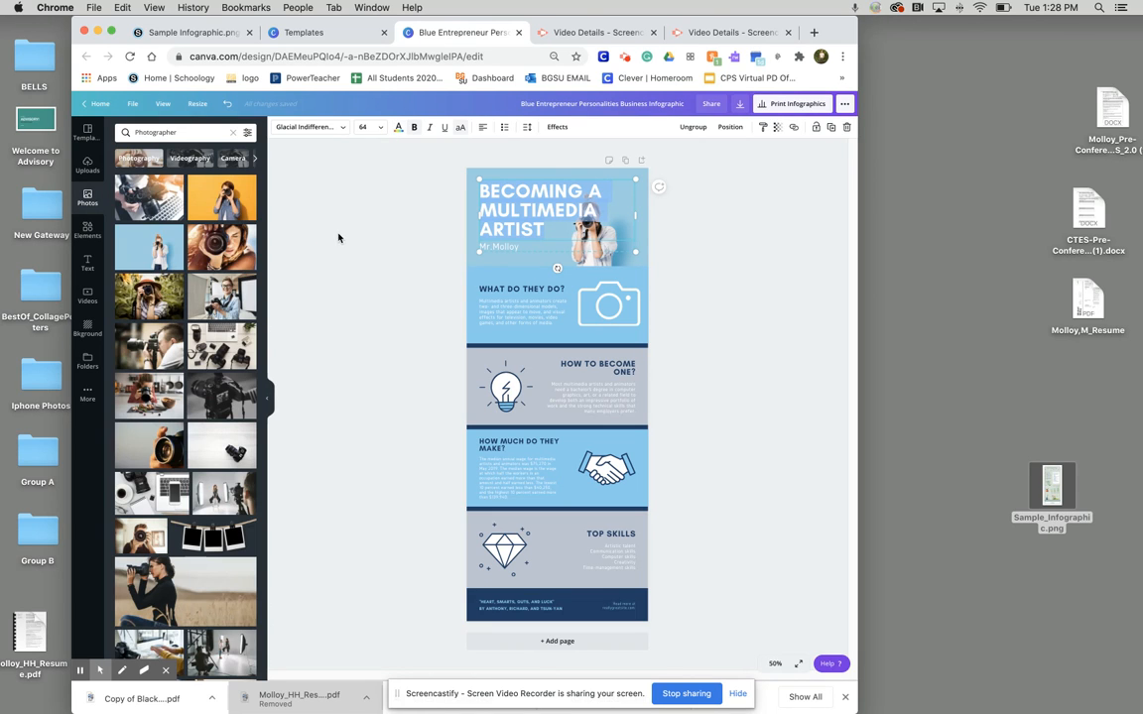
{"action": "left_click", "coordinate": [405, 224]}
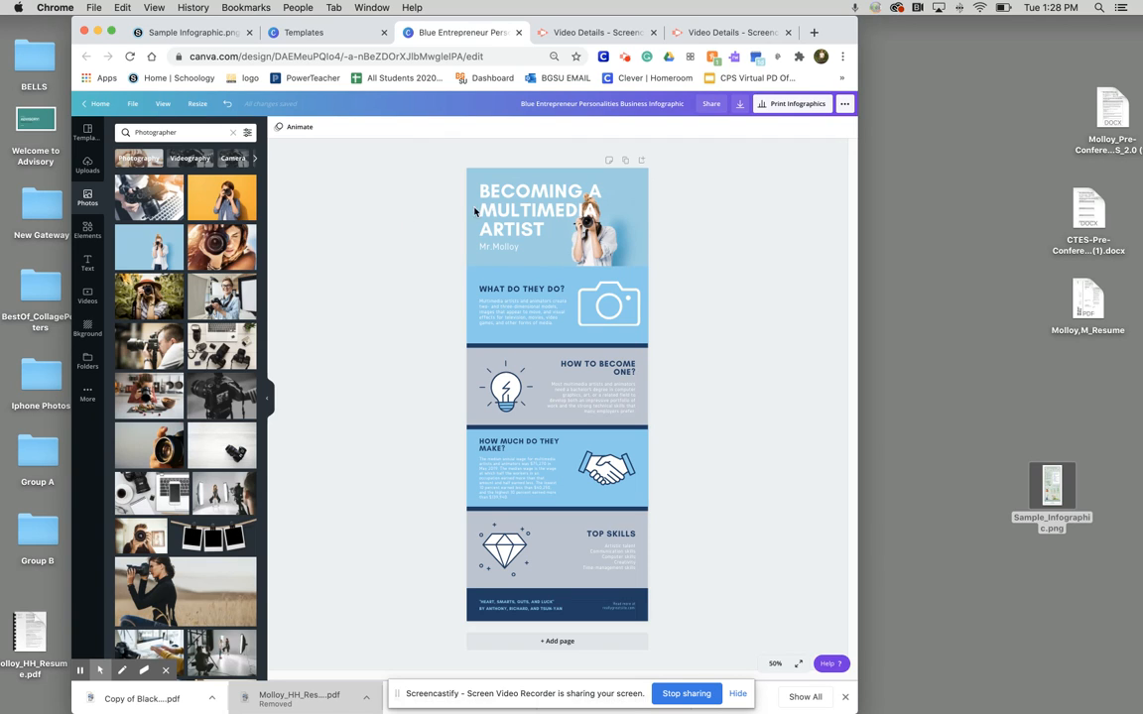